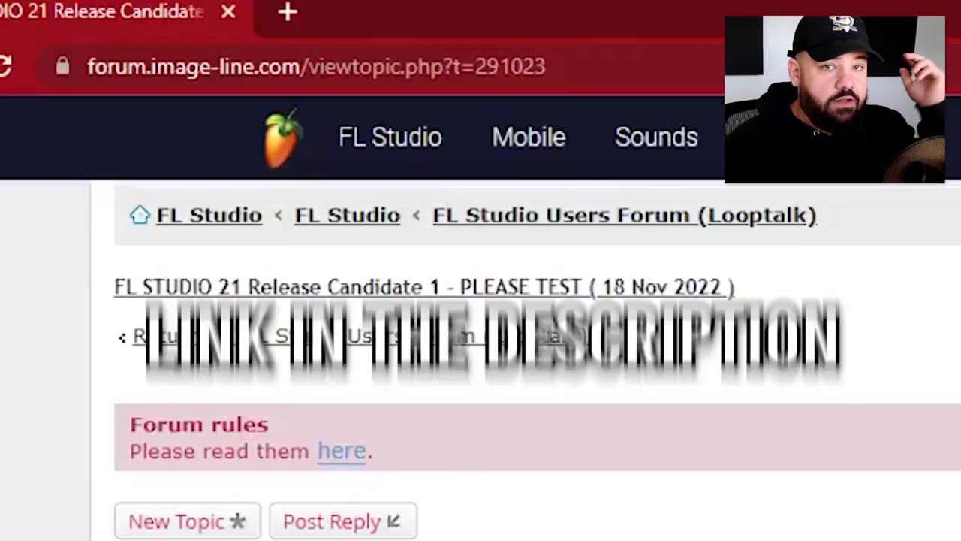
# Scroll through the FL Studio 21 RC changelog on the Image-Line forum, including the Themes changes
pyautogui.scroll(-1, 713, 298)
pyautogui.scroll(-2, 480, 316)
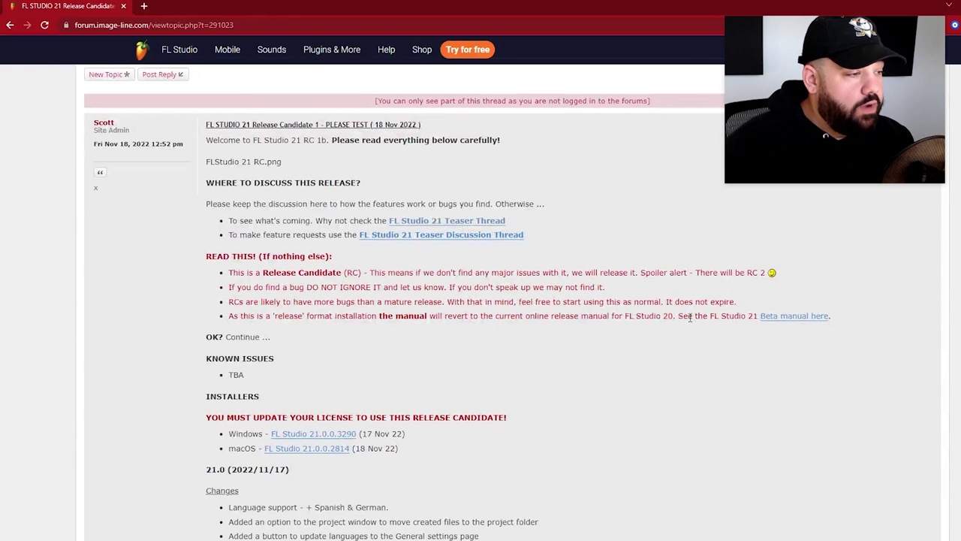
pyautogui.scroll(1, 690, 317)
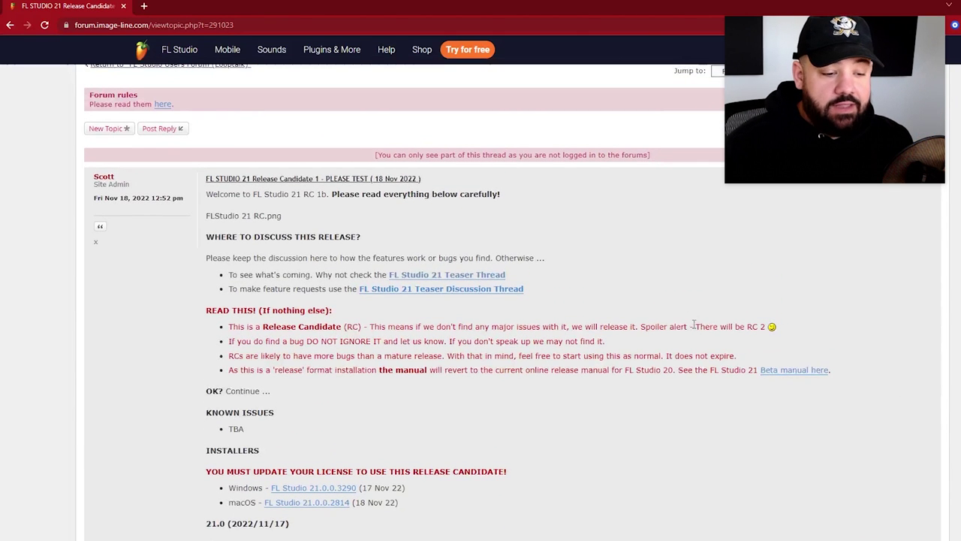
pyautogui.scroll(-1, 652, 324)
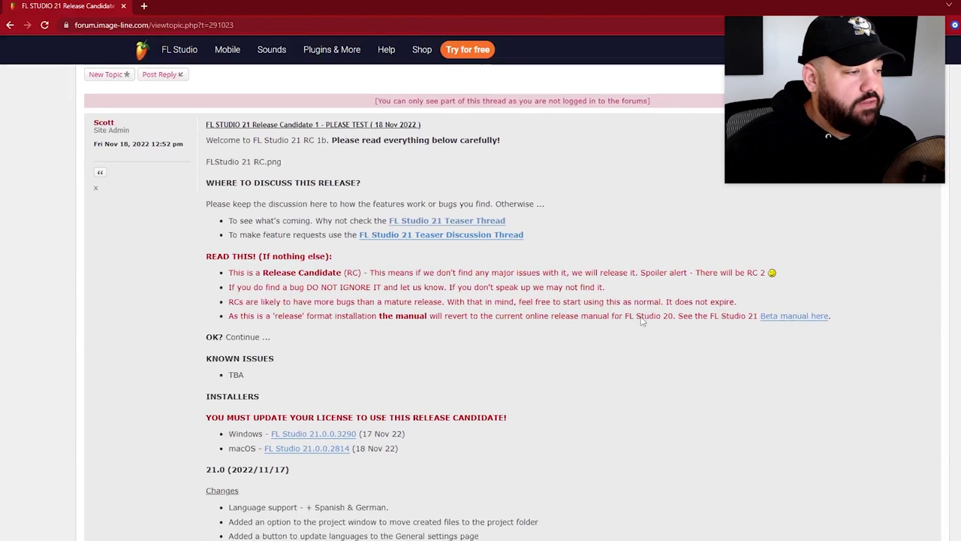
pyautogui.scroll(-3, 565, 385)
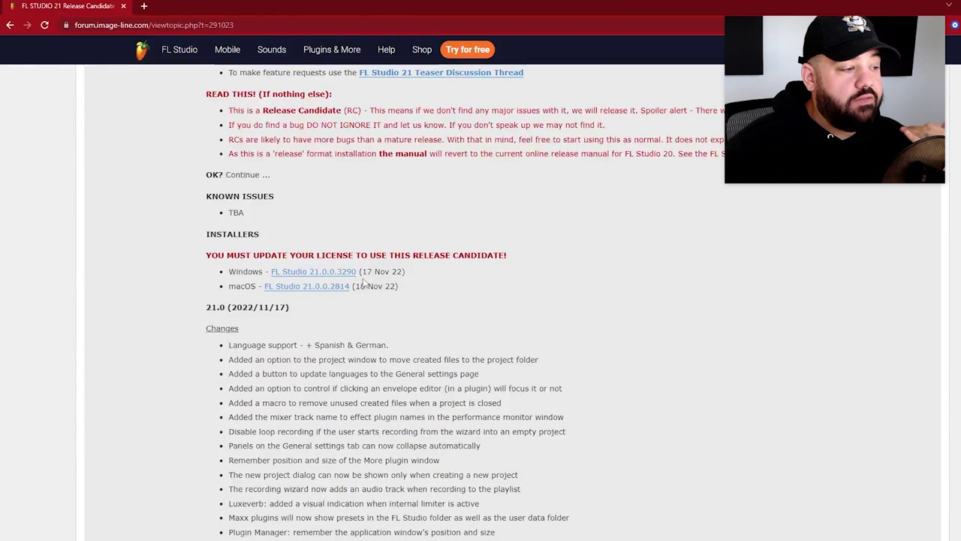
pyautogui.scroll(-1, 477, 316)
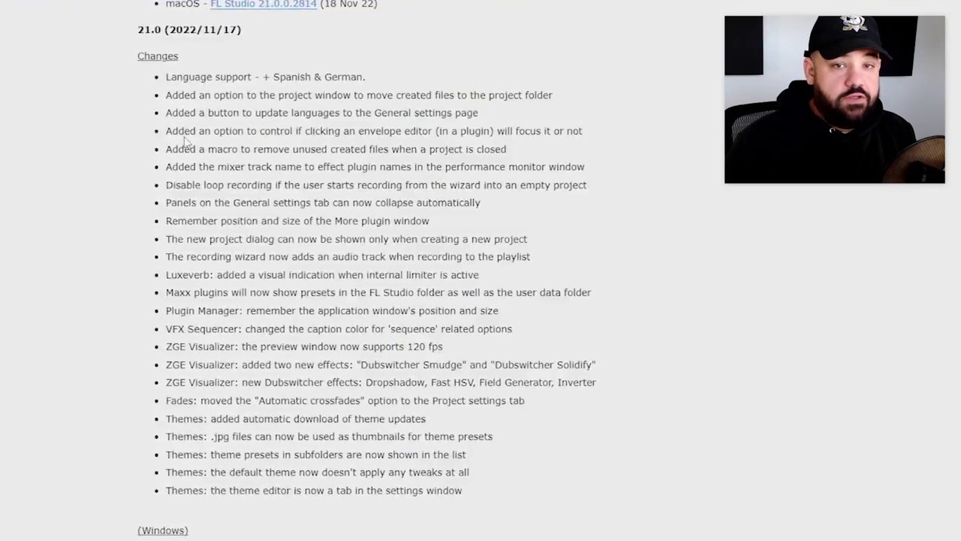
pyautogui.scroll(3, 217, 300)
pyautogui.scroll(-1, 221, 352)
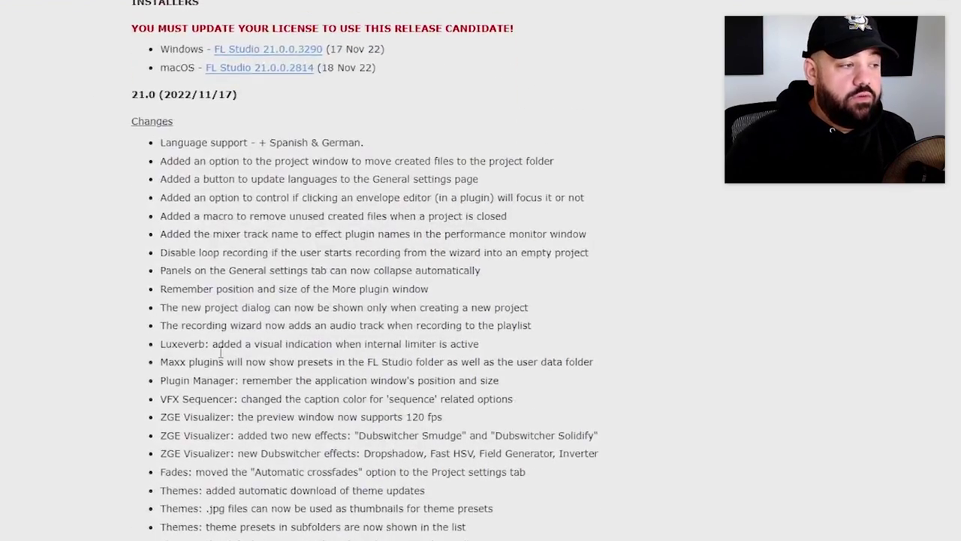
pyautogui.scroll(-5, 221, 352)
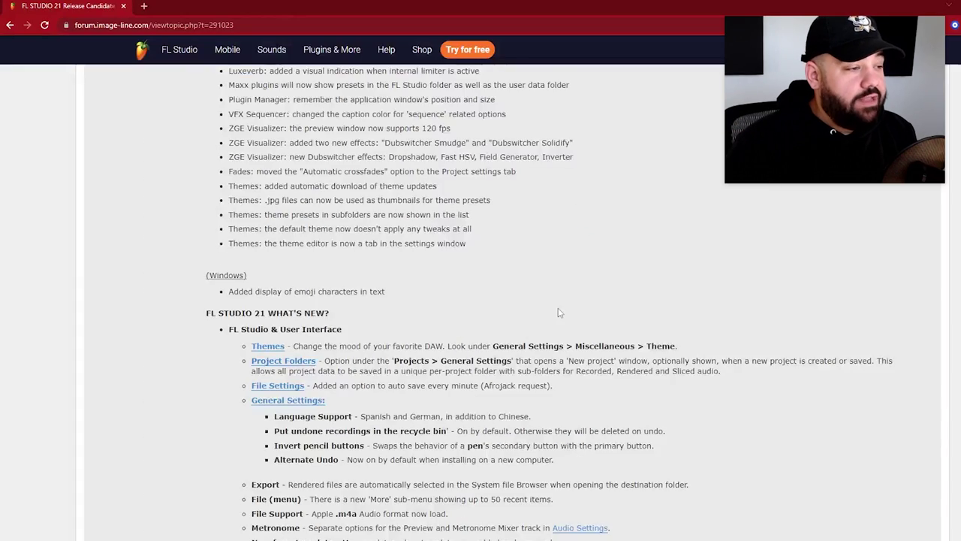
pyautogui.scroll(4, 558, 312)
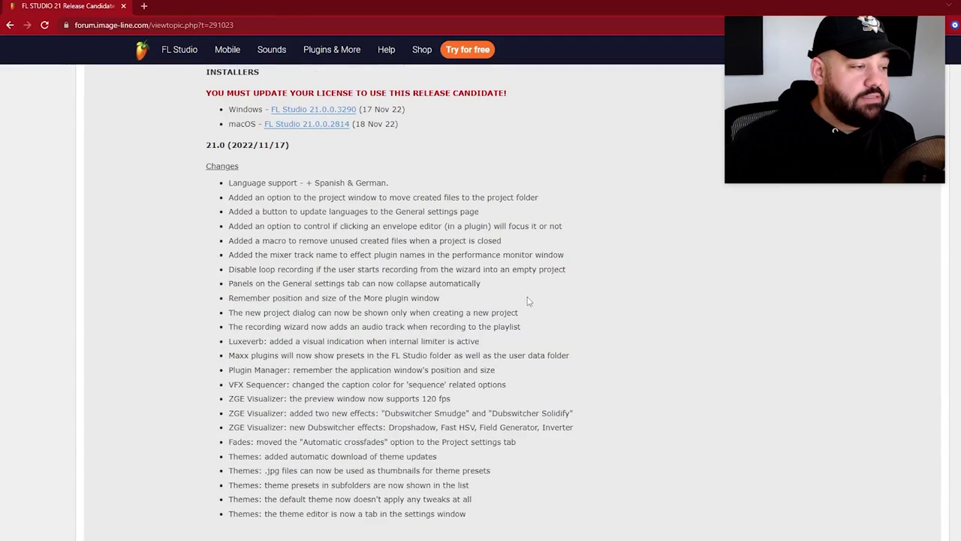
pyautogui.scroll(-2, 510, 312)
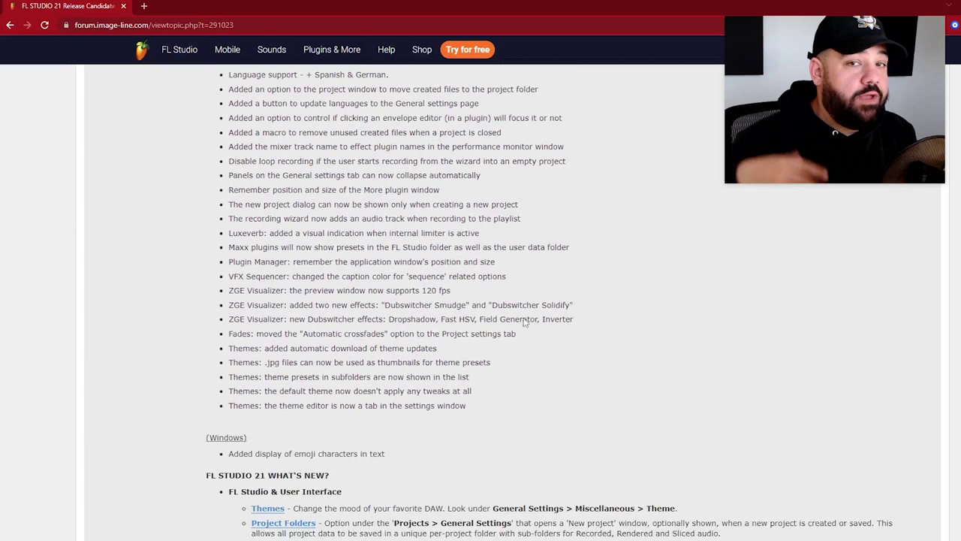
pyautogui.scroll(2, 537, 323)
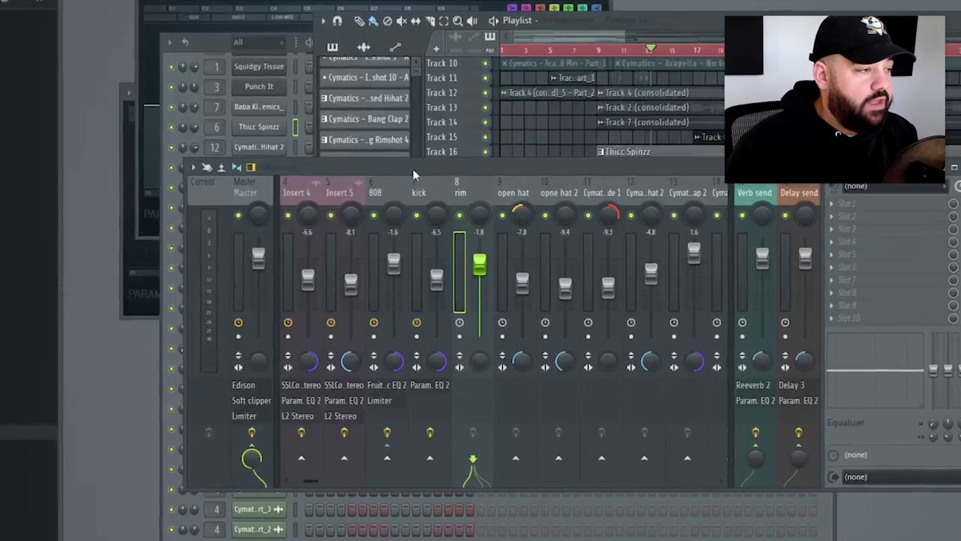
# Open FL Studio's Options menu and browse the built-in theme presets list
pyautogui.click(16, 0)
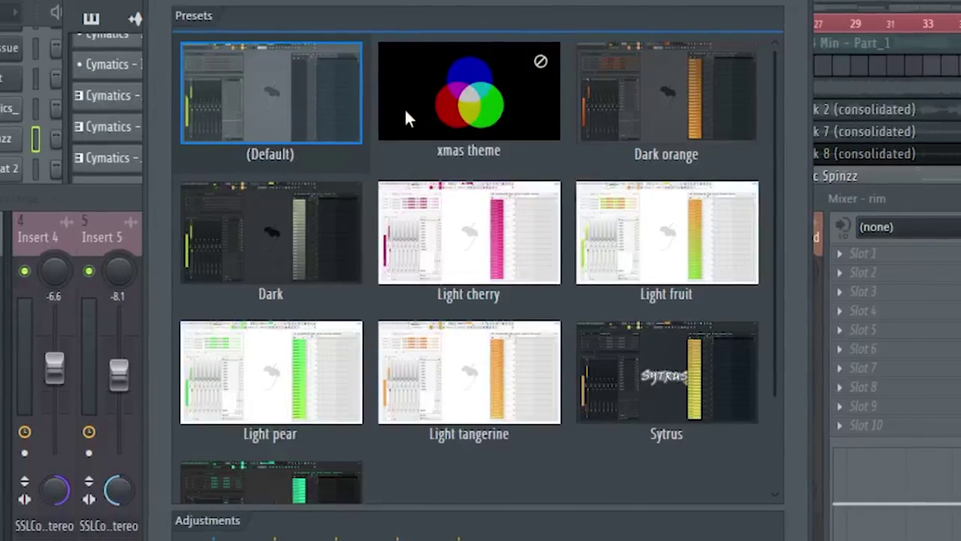
pyautogui.scroll(-1, 465, 225)
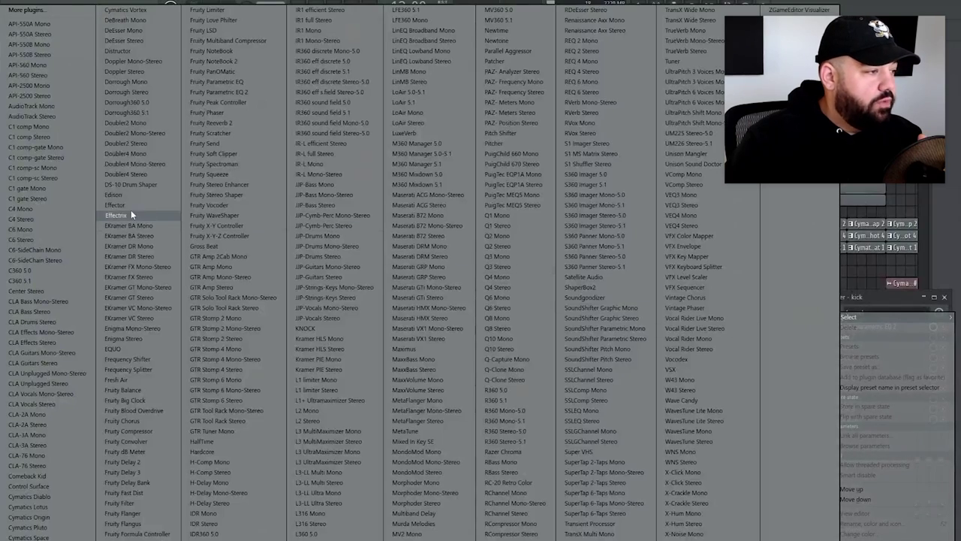
# Load Edison into the kick track's effects, reposition its window, then close it
pyautogui.click(129, 193)
pyautogui.moveTo(385, 106); pyautogui.dragTo(547, 59)
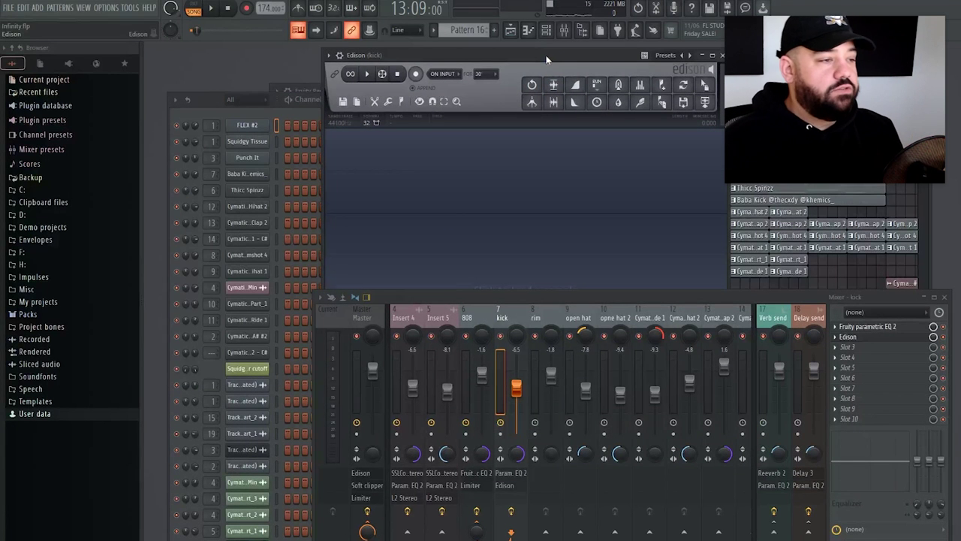
pyautogui.moveTo(511, 63); pyautogui.dragTo(446, 76)
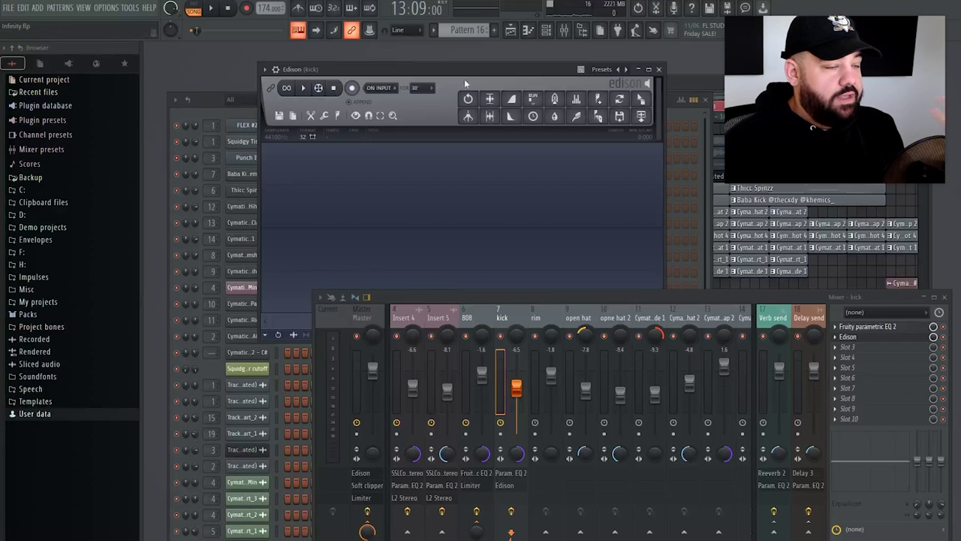
pyautogui.click(657, 68)
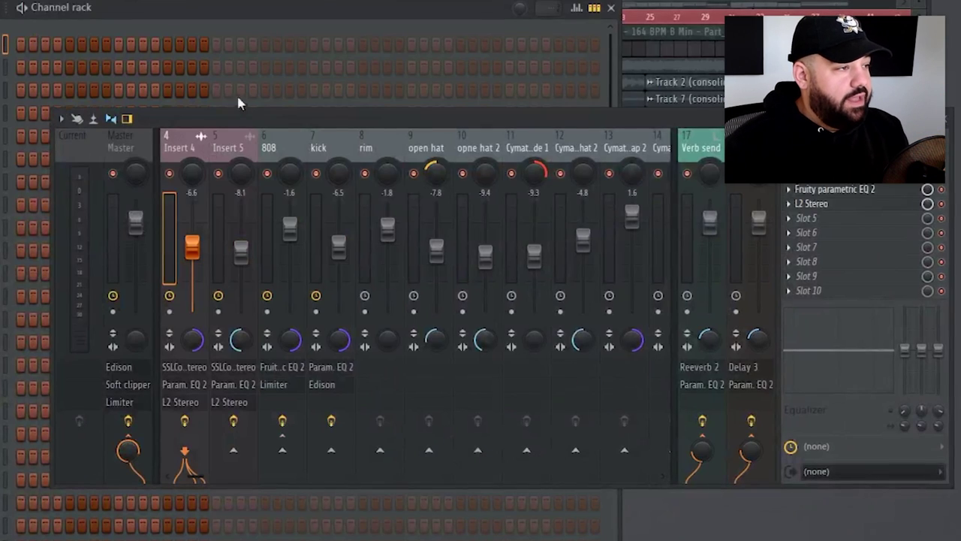
# Select mixer insert 11, play the project, and keep the Dark orange theme preset by declining deletion
pyautogui.click(523, 150)
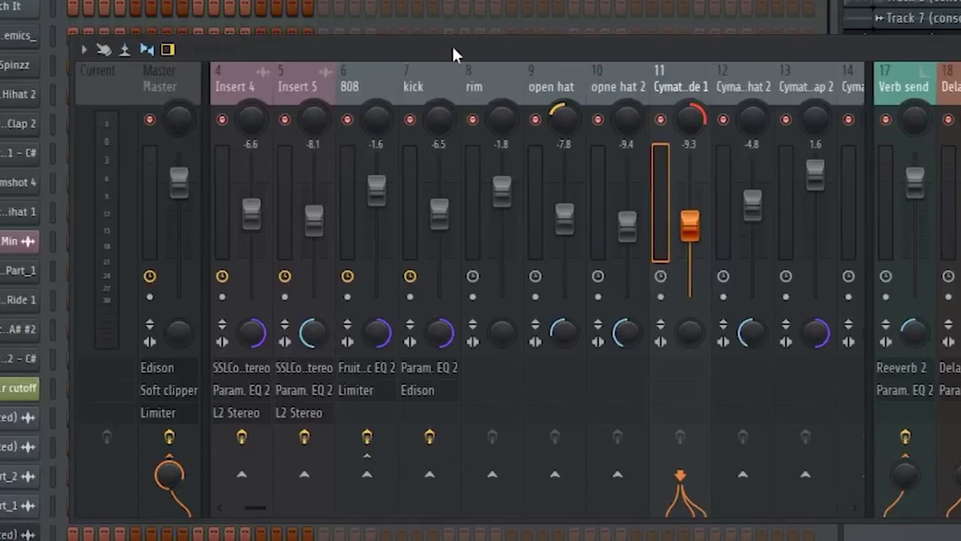
pyautogui.press('space')
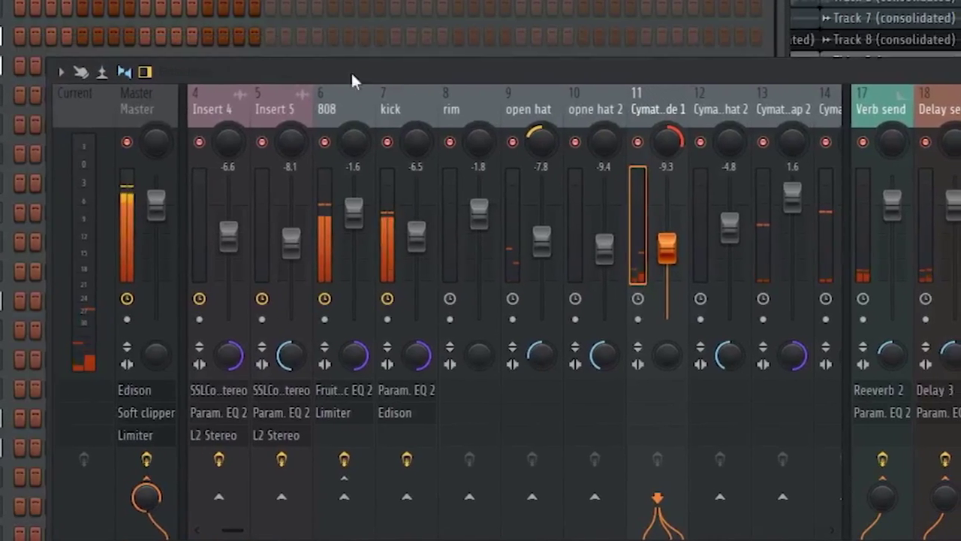
pyautogui.scroll(-5, 351, 90)
pyautogui.scroll(5, 331, 105)
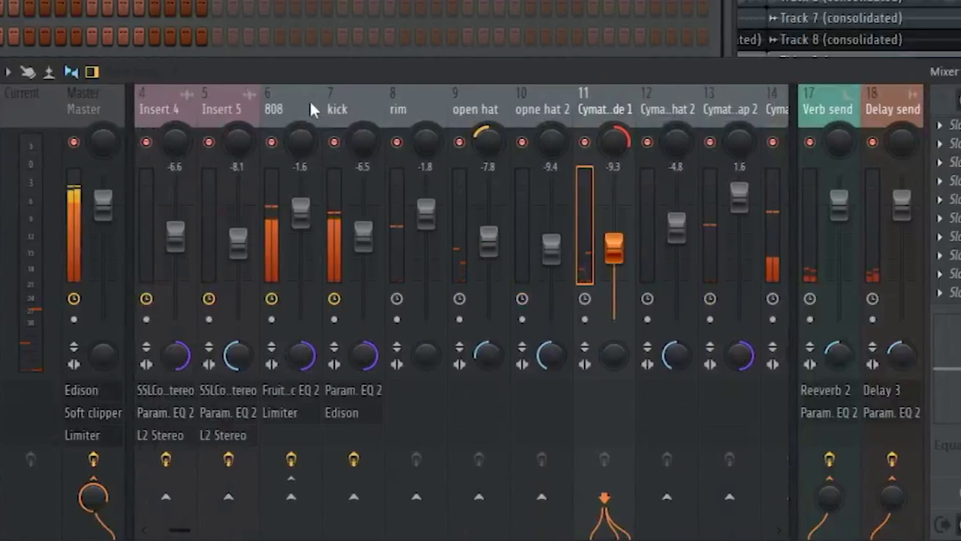
pyautogui.scroll(-1, 309, 105)
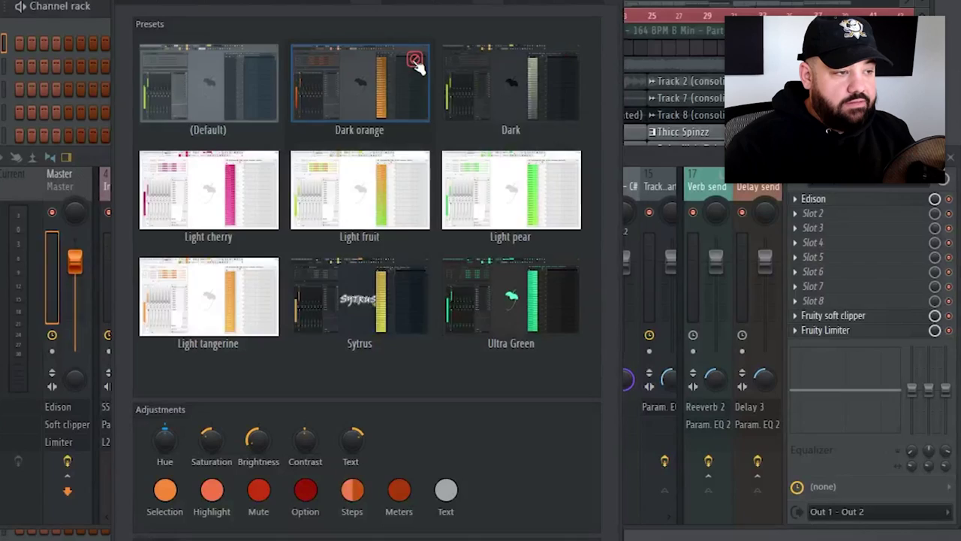
pyautogui.click(415, 60)
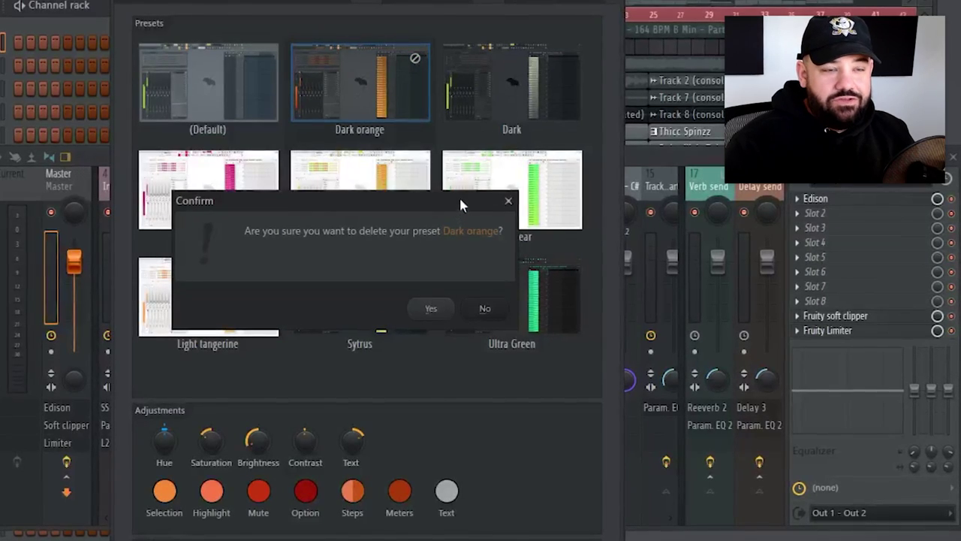
pyautogui.click(509, 202)
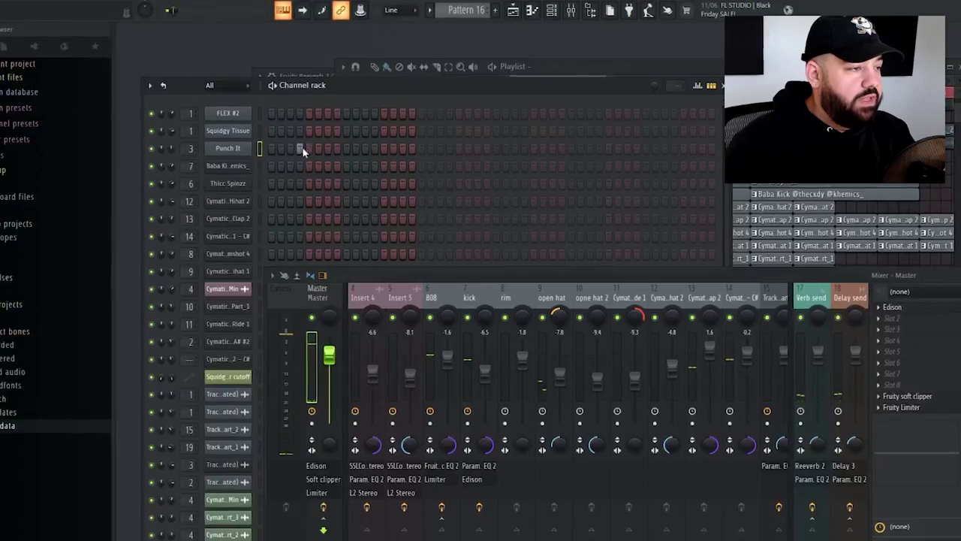
# Turn on step 9 of the Punch It row and copy the channel's pattern
pyautogui.rightClick(241, 146)
pyautogui.click(256, 148)
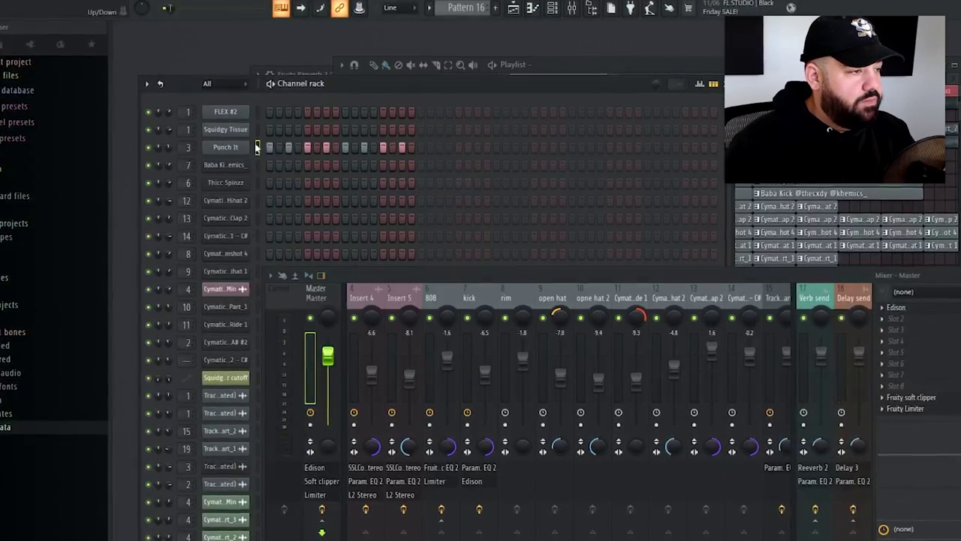
pyautogui.click(344, 145)
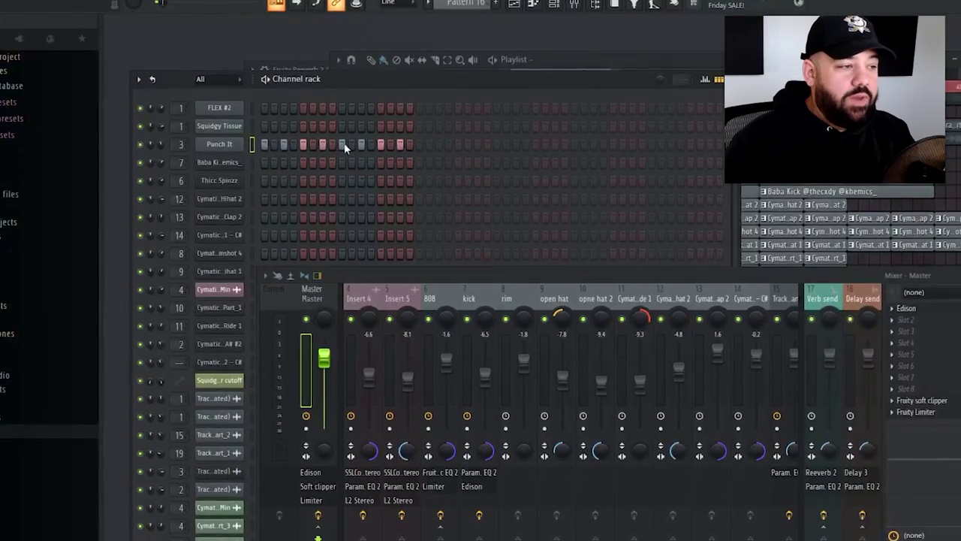
pyautogui.rightClick(245, 142)
pyautogui.click(399, 153)
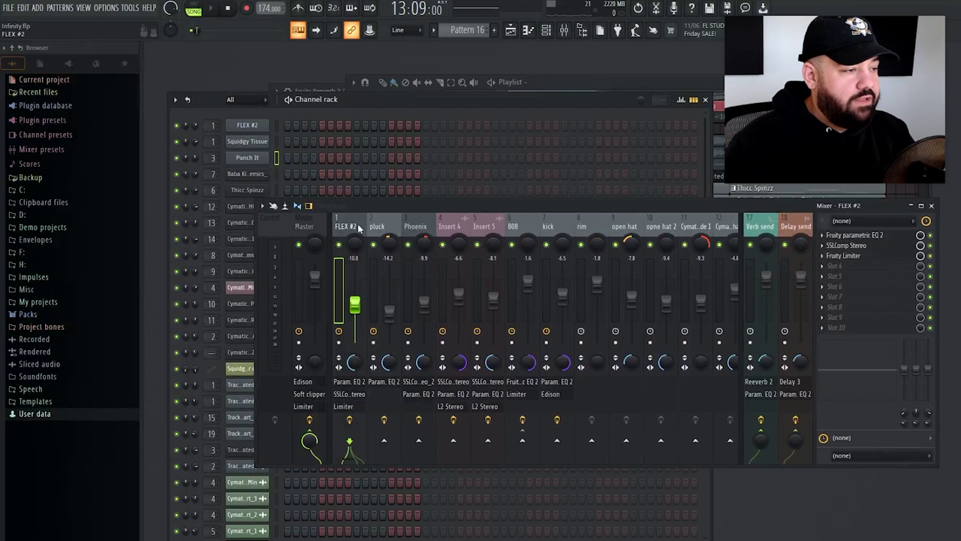
# Select mixer track 11 and erase all four notes from the FLEX #2 piano roll
pyautogui.click(708, 226)
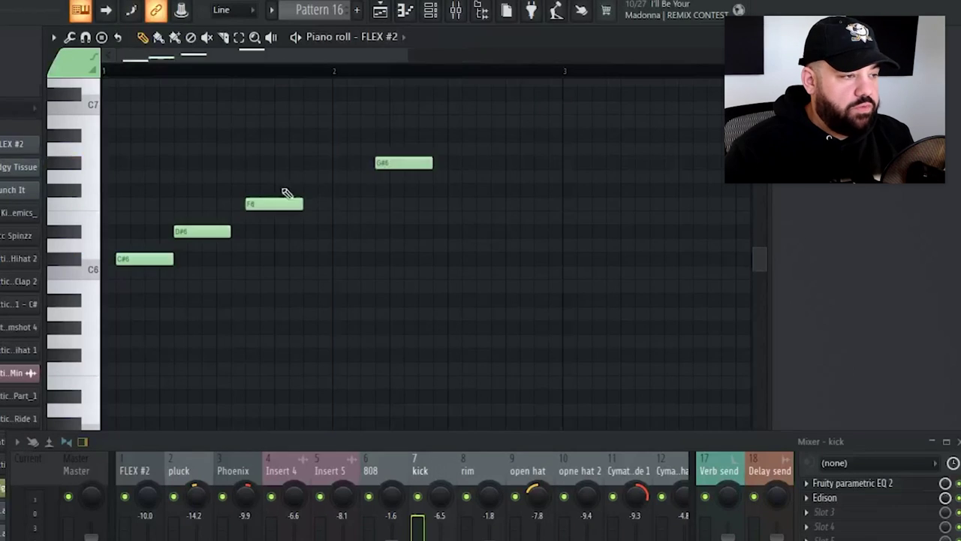
pyautogui.rightClick(391, 161)
pyautogui.rightClick(259, 204)
pyautogui.rightClick(202, 232)
pyautogui.rightClick(142, 258)
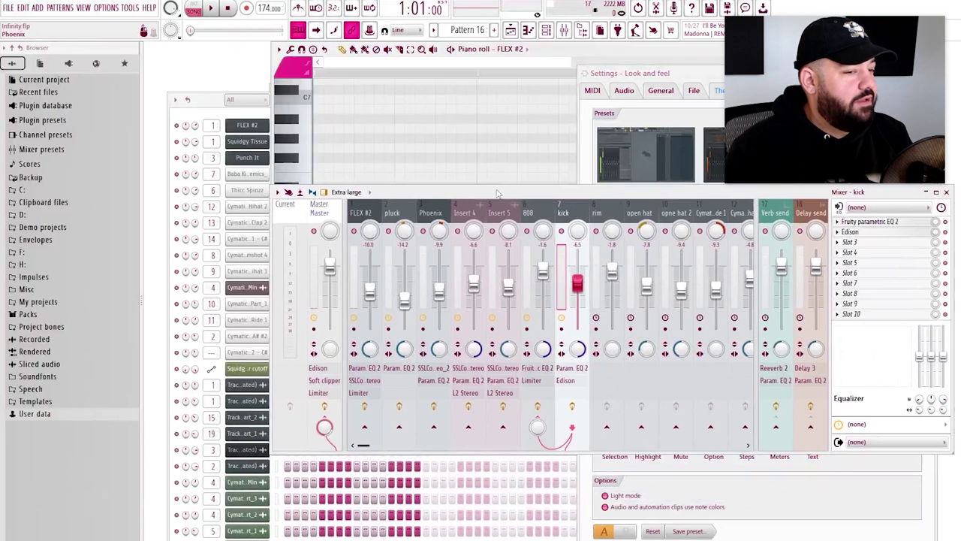
# Nudge the mixer, bring up and reposition the channel rack with F6, and float the playlist window
pyautogui.moveTo(523, 194); pyautogui.dragTo(477, 190)
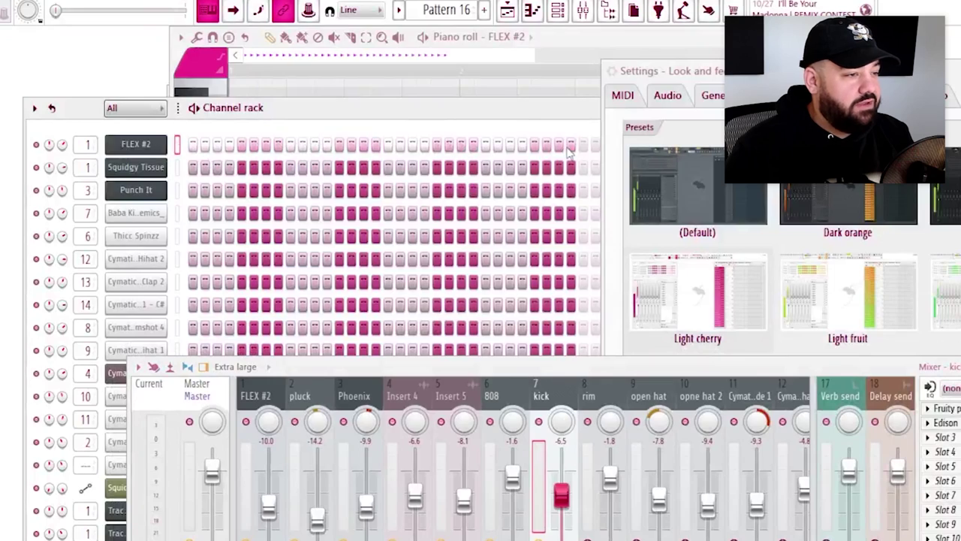
pyautogui.hotkey('ctrl', 'z')
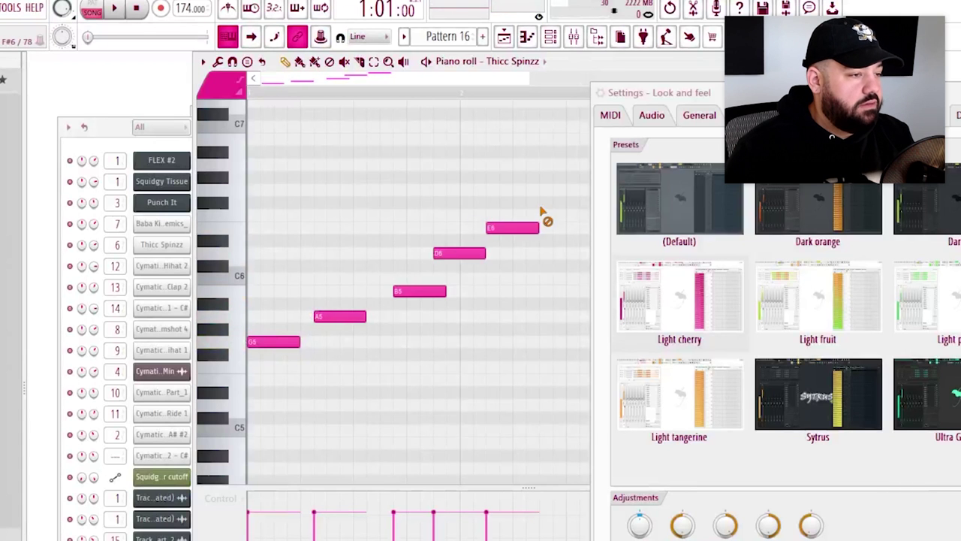
pyautogui.press('F6')
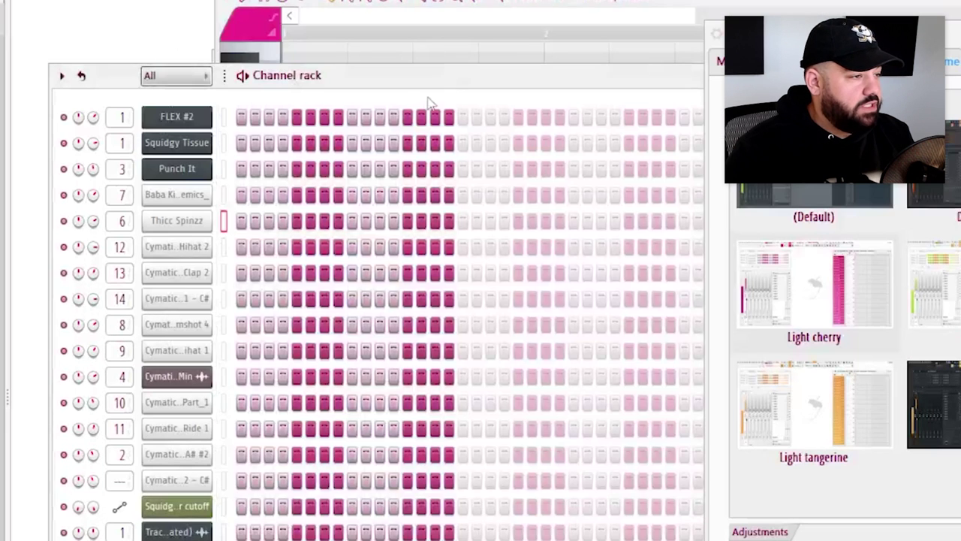
pyautogui.moveTo(369, 149); pyautogui.dragTo(317, 154)
pyautogui.moveTo(364, 103); pyautogui.dragTo(363, 102)
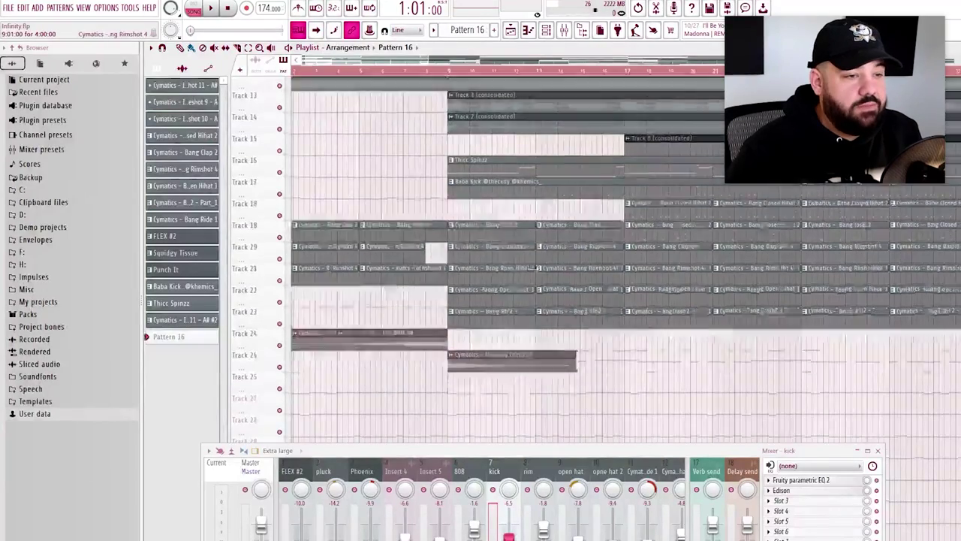
pyautogui.doubleClick(702, 51)
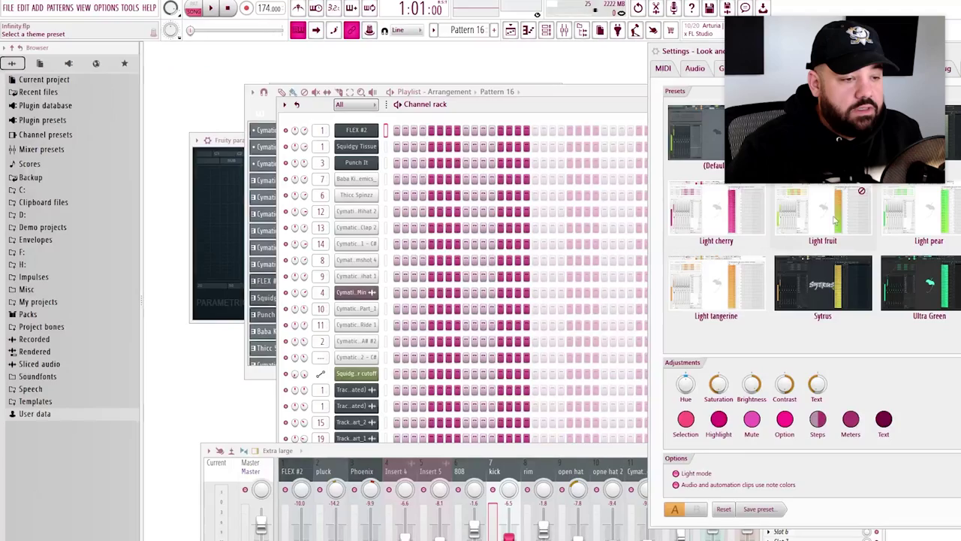
# Apply the Light fruit theme preset and open the FLEX #2 piano roll
pyautogui.click(826, 219)
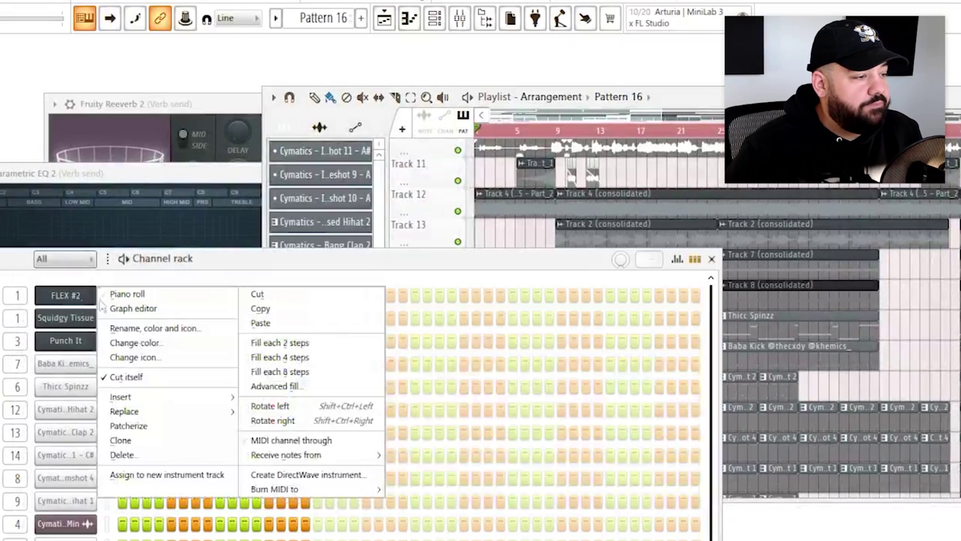
pyautogui.click(218, 295)
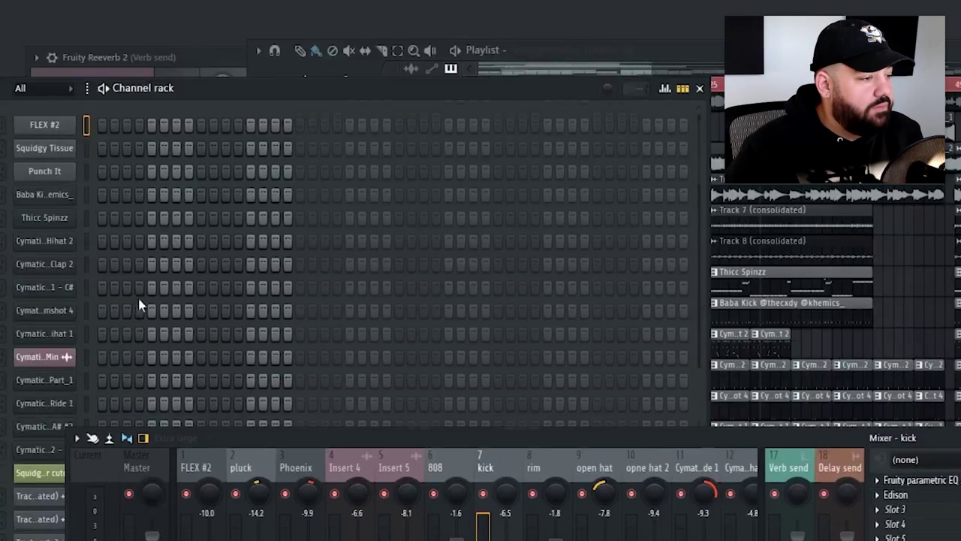
# Fill every second step of the Cymatics hihat 1 channel
pyautogui.scroll(-3, 138, 308)
pyautogui.rightClick(72, 269)
pyautogui.click(270, 319)
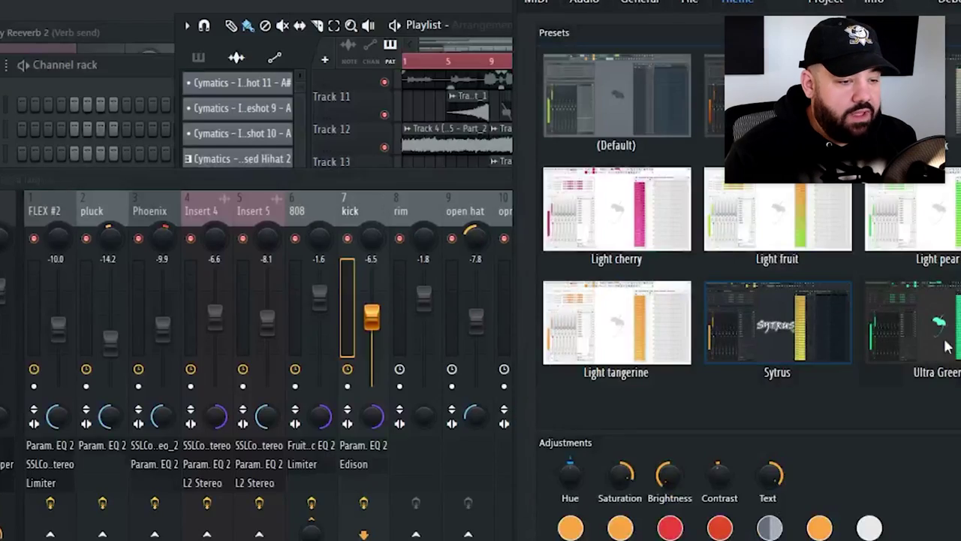
# Apply the Ultra Green theme, close Settings, and shift the mixer window left
pyautogui.click(945, 344)
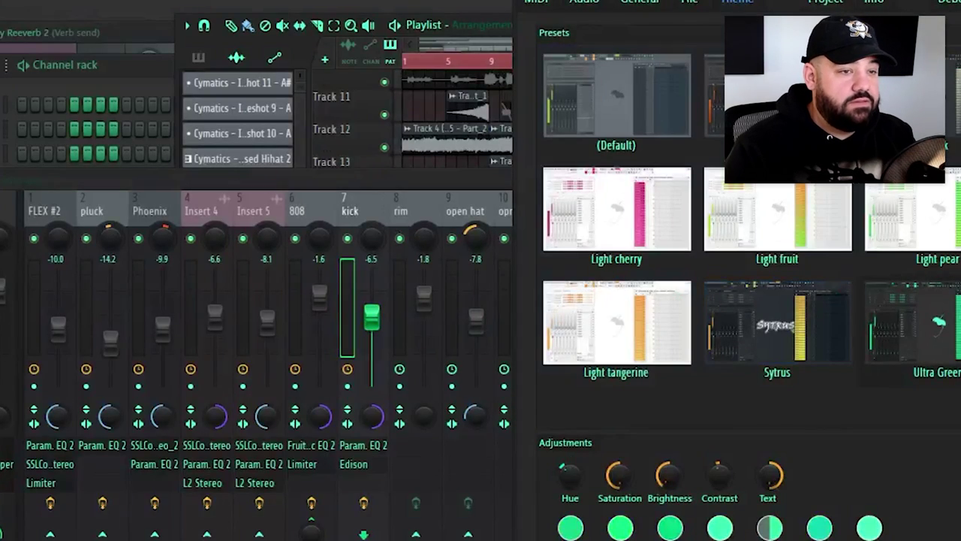
pyautogui.press('Escape')
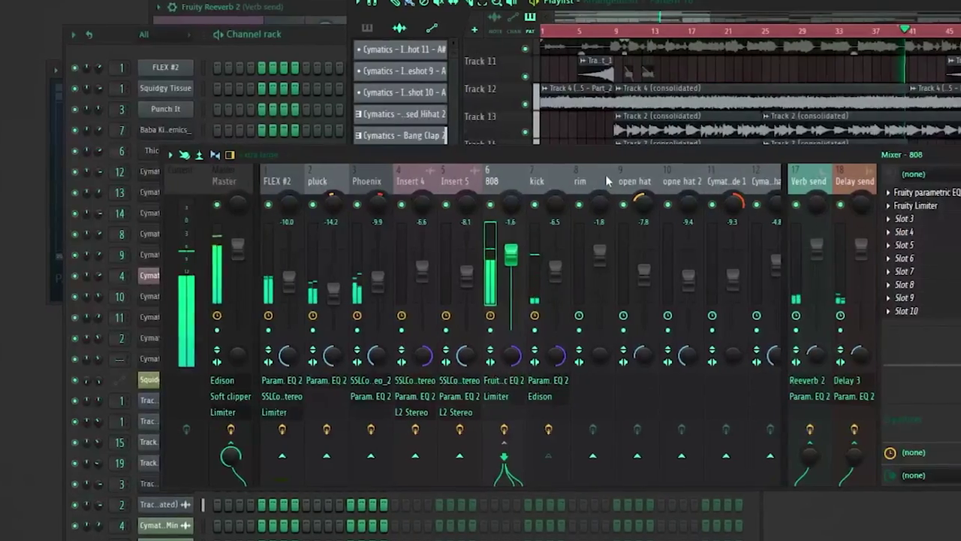
pyautogui.moveTo(566, 163); pyautogui.dragTo(492, 168)
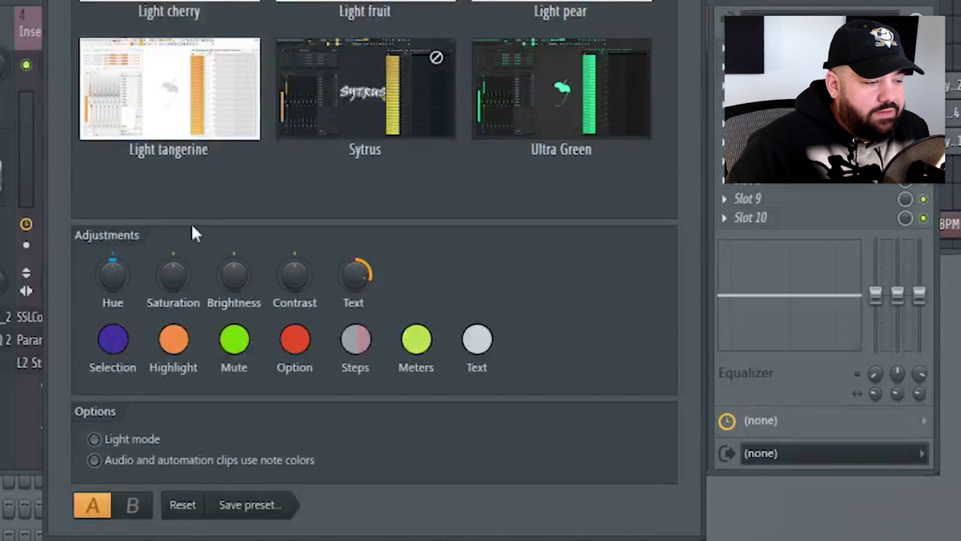
# Set the theme's selection colour to a deep blue-purple and start editing the step colours
pyautogui.click(114, 342)
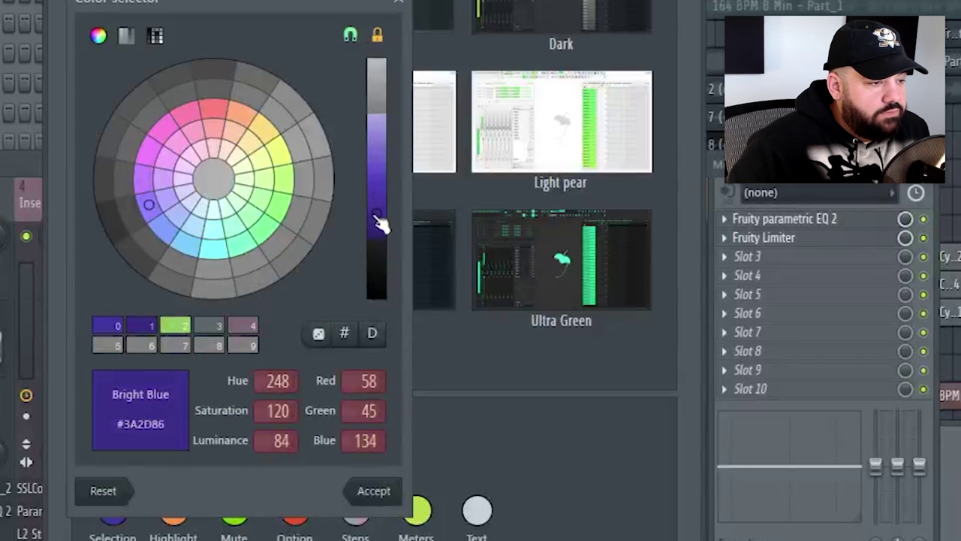
pyautogui.moveTo(382, 218); pyautogui.dragTo(380, 224)
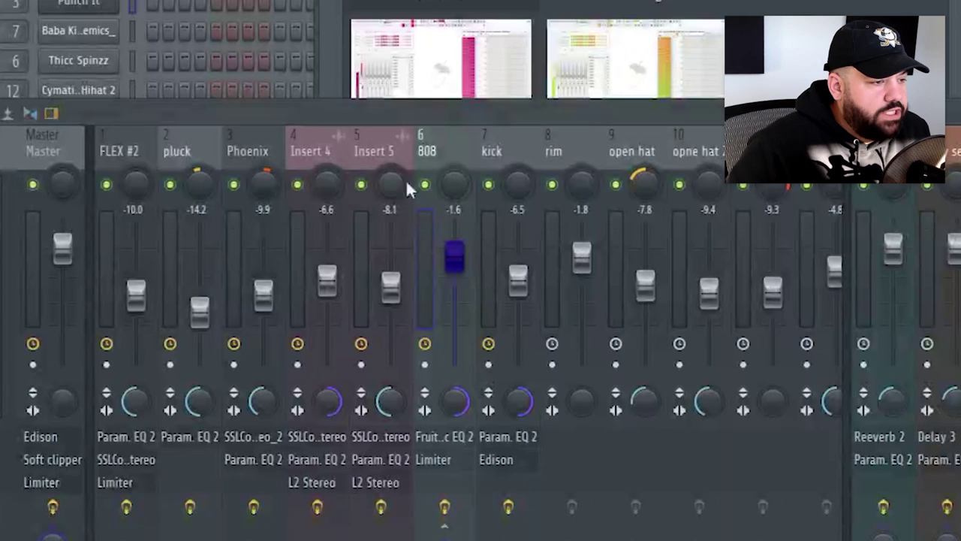
pyautogui.click(327, 287)
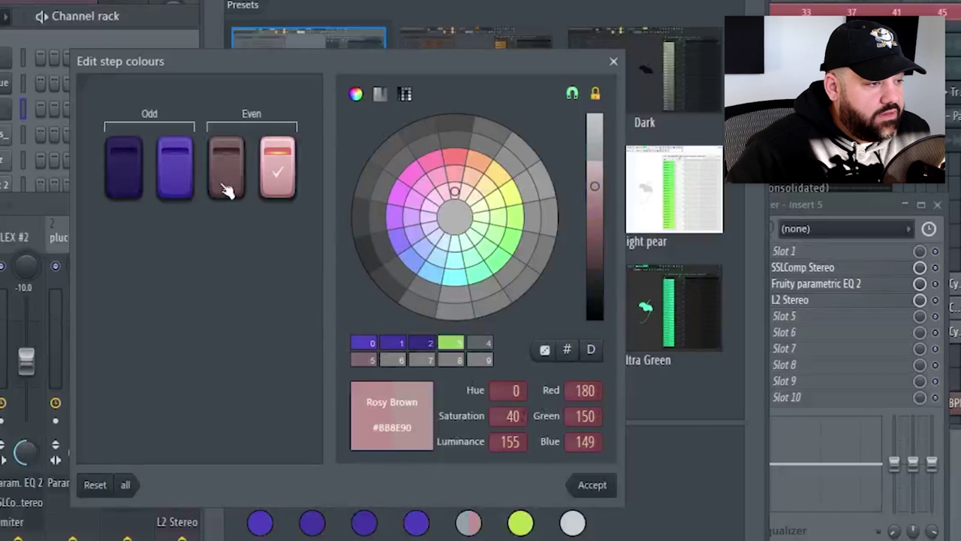
# Make the even steps purple with palette swatch 1 and the level meters Slate Blue
pyautogui.click(404, 342)
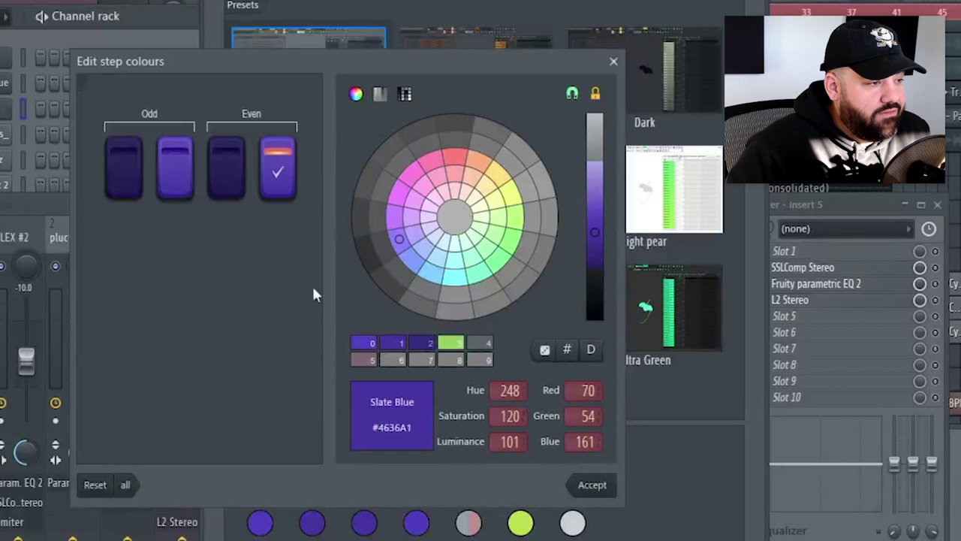
pyautogui.click(592, 485)
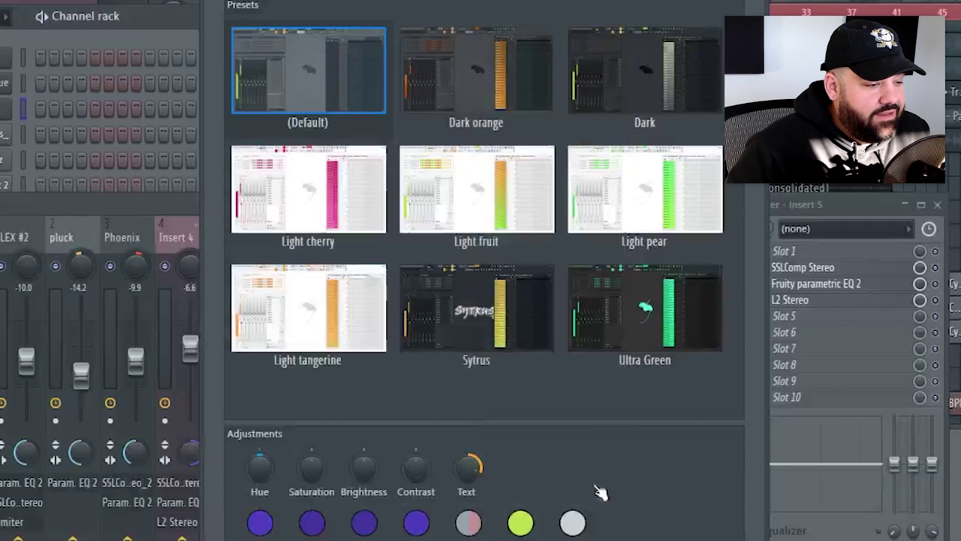
pyautogui.click(469, 522)
pyautogui.click(324, 345)
pyautogui.click(521, 484)
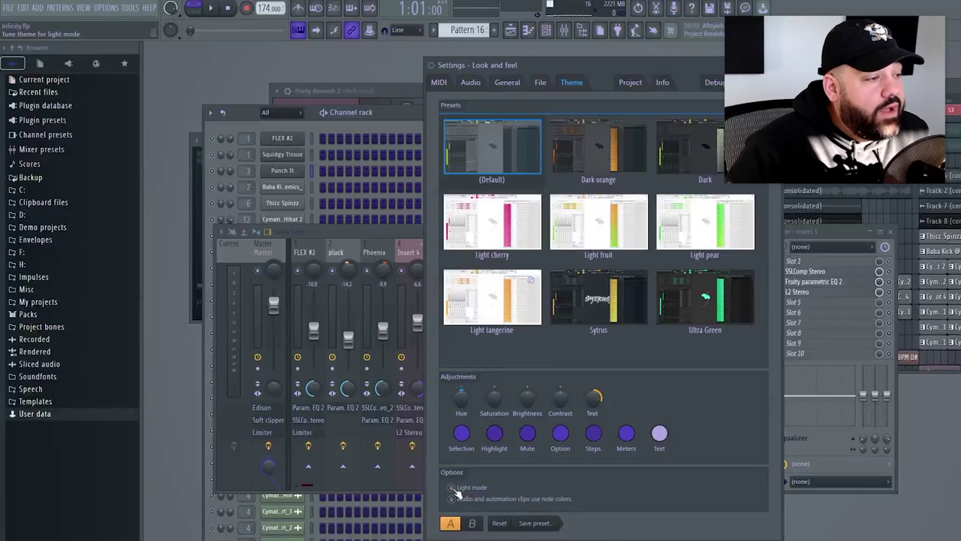
# Enable light mode, then store the purple theme as a new preset named 'ya theme me'
pyautogui.click(452, 488)
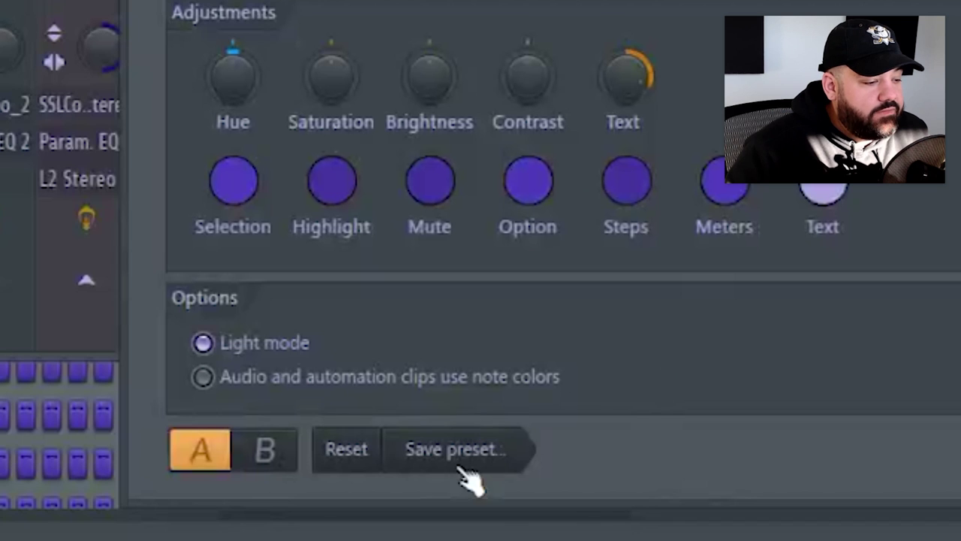
pyautogui.click(537, 527)
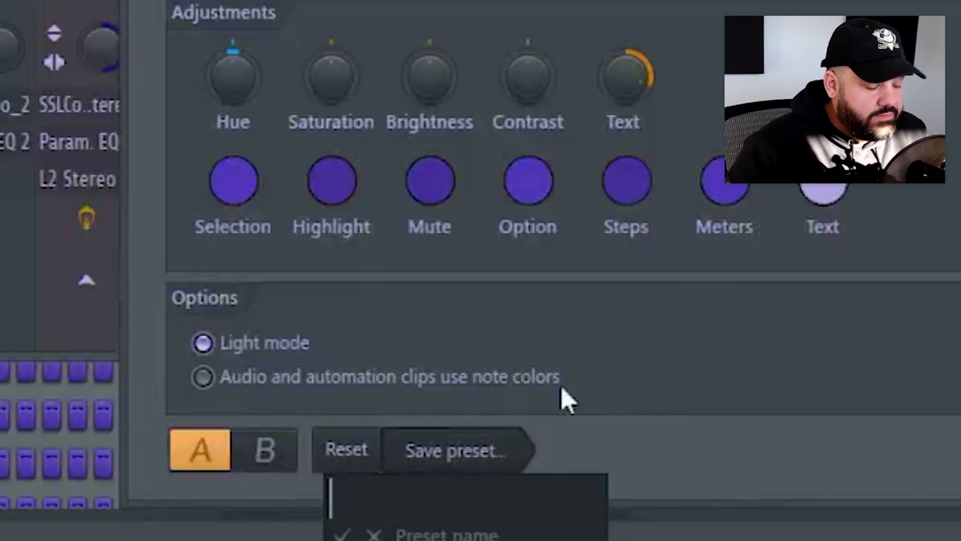
pyautogui.write('ya ')
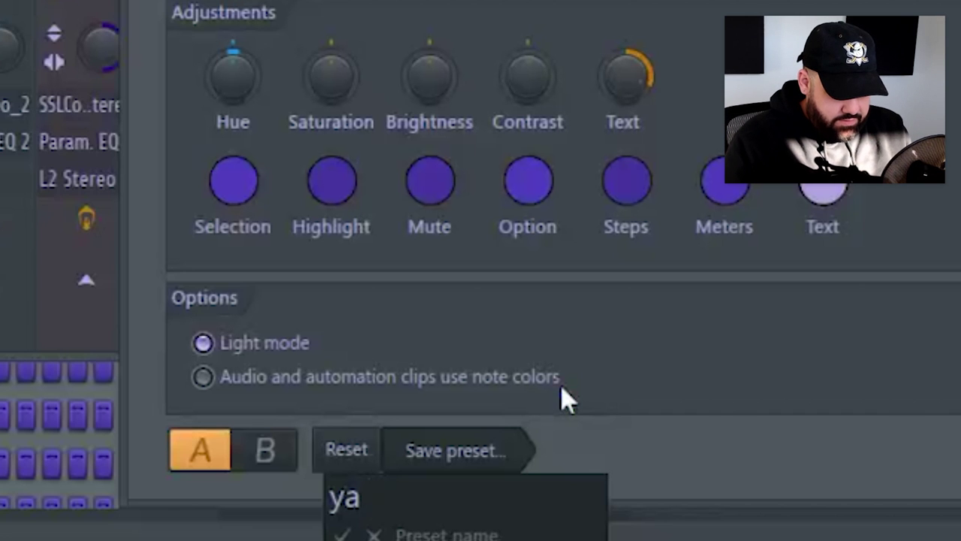
pyautogui.write('theme me')
pyautogui.press('Return')
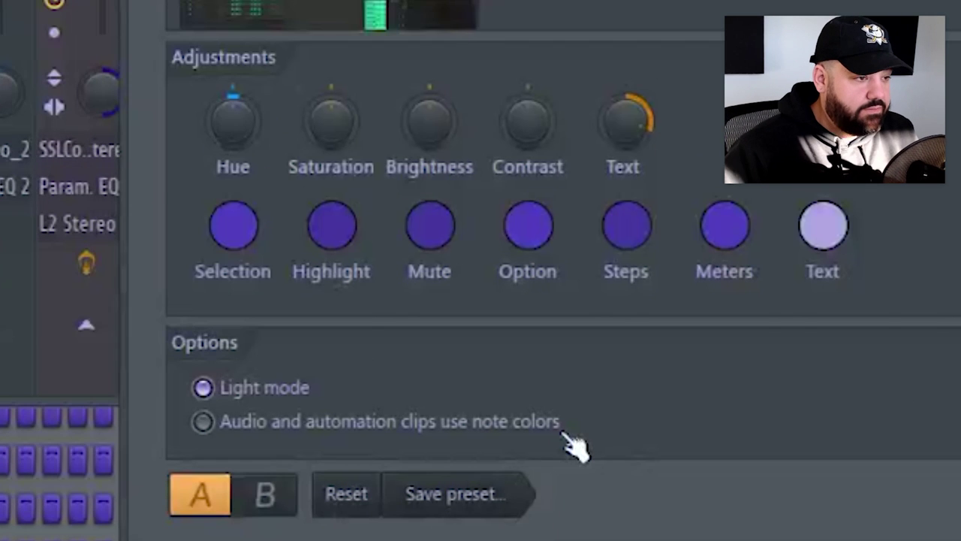
pyautogui.scroll(-2, 386, 421)
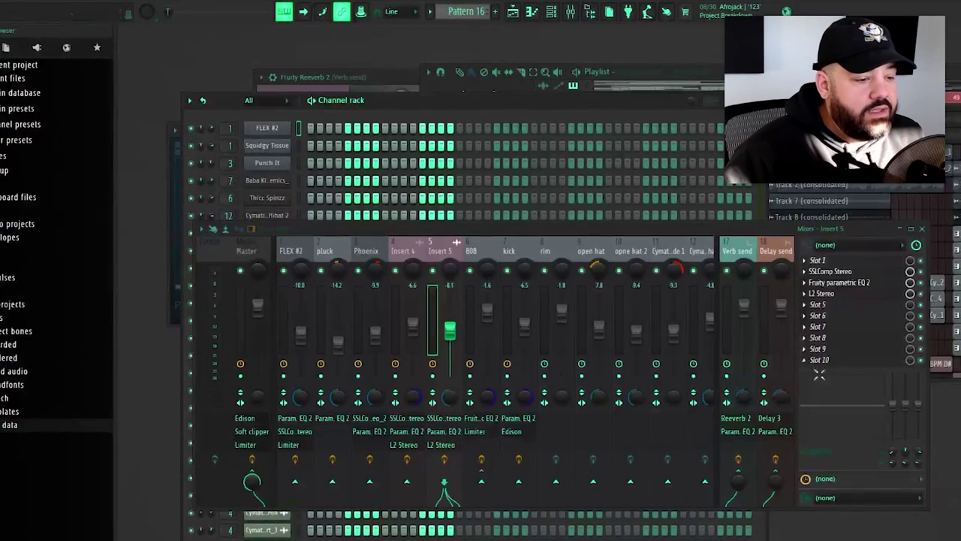
# Reopen Theme settings from the Options menu to view the preset list
pyautogui.click(69, 8)
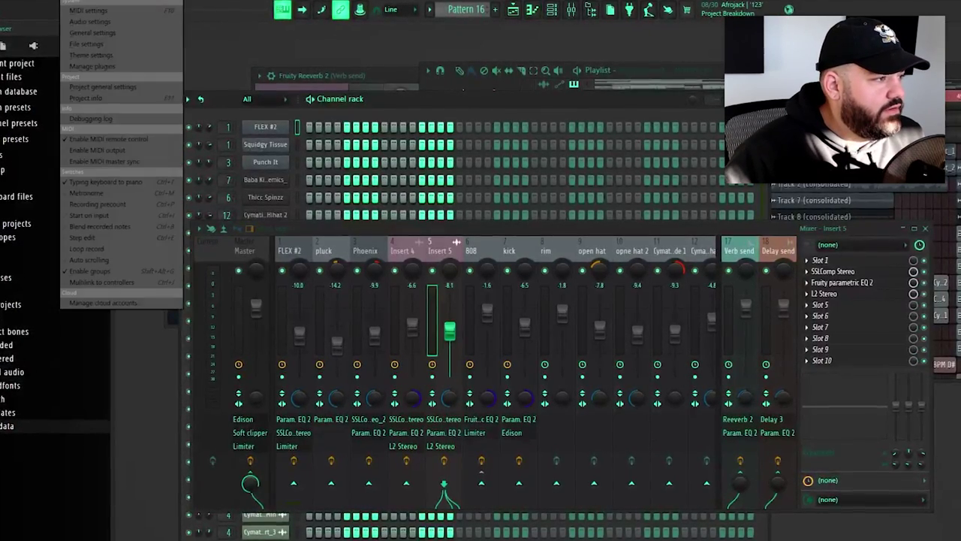
pyautogui.click(86, 51)
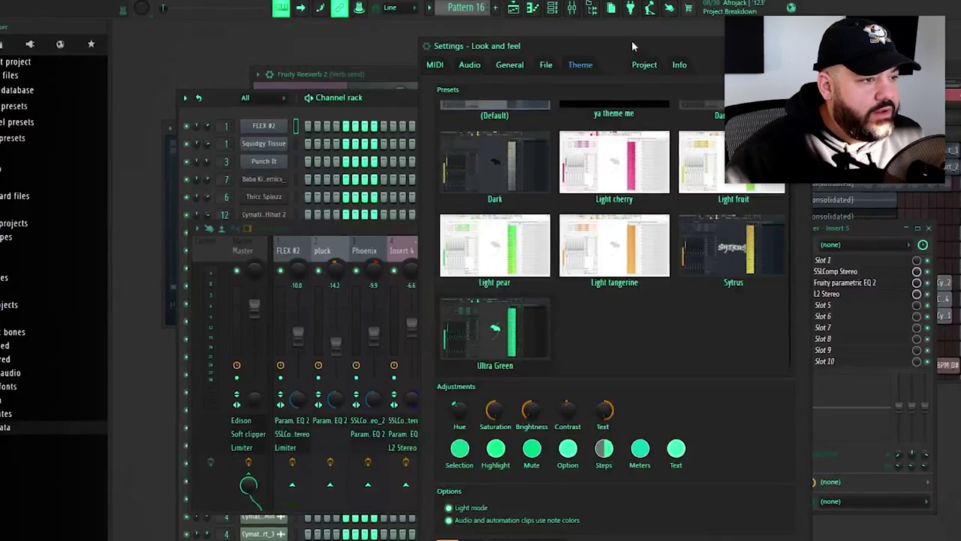